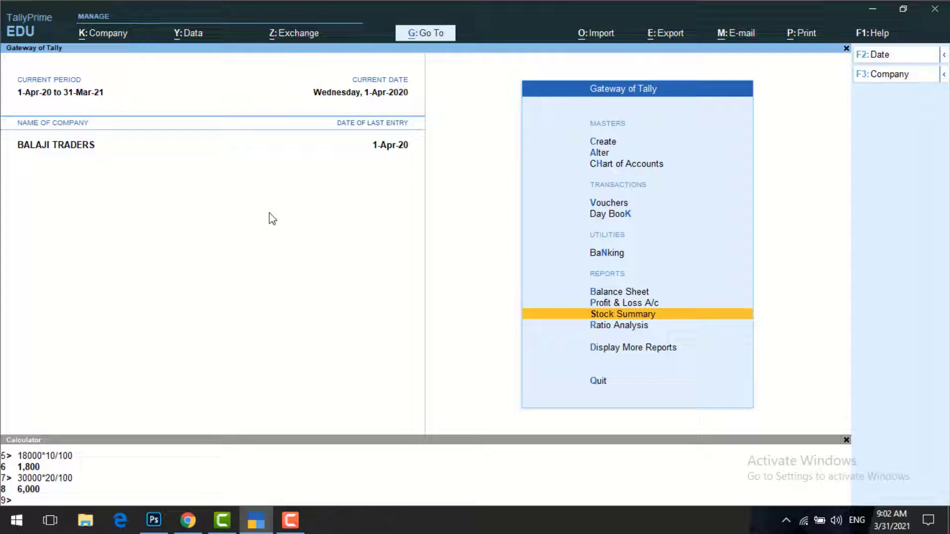
# Open the Day Book of BALAJI TRADERS.
pyautogui.press('Up')
pyautogui.press('Up')
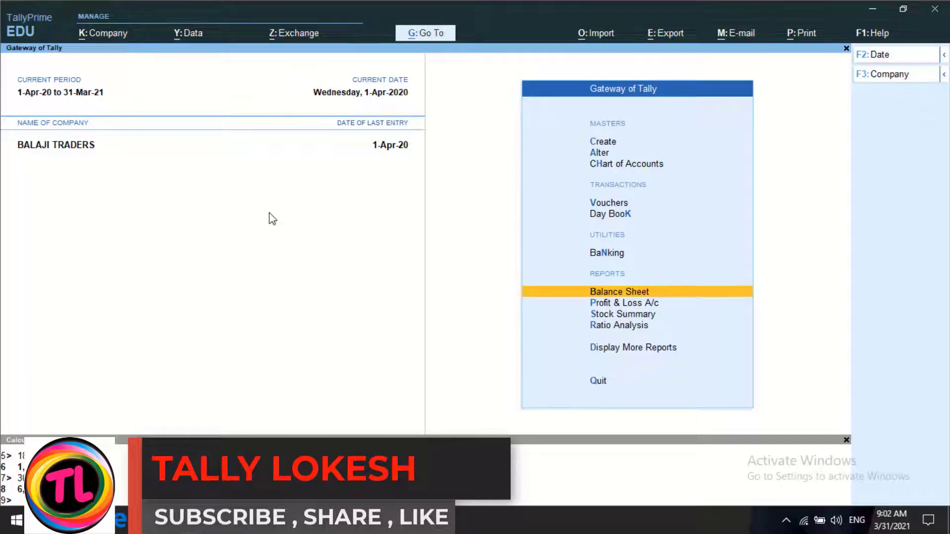
pyautogui.press('Up')
pyautogui.press('Up')
pyautogui.press('Return')
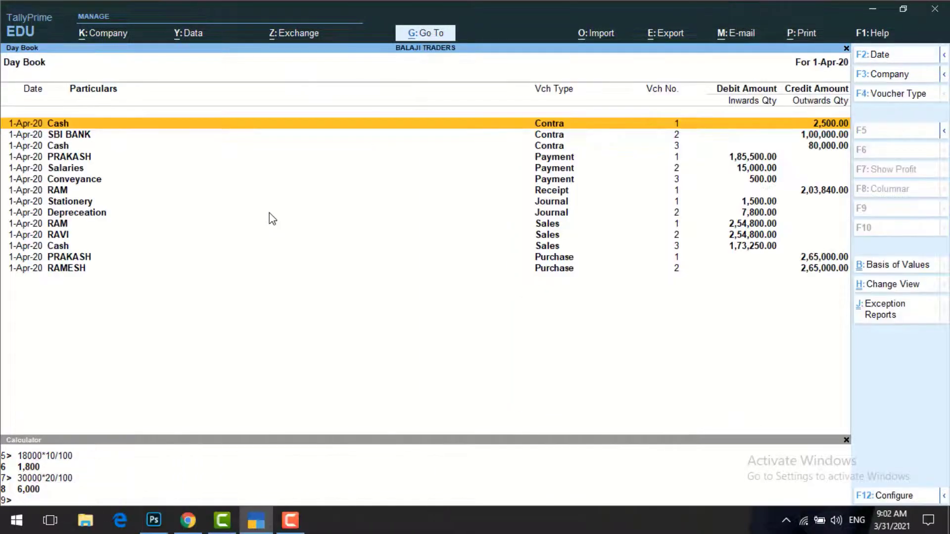
# Examine the Day Book vouchers for 1-Apr-20, from the contra entries through the purchases, and return to the Gateway of Tally.
pyautogui.press('Down')
pyautogui.press('Down')
pyautogui.press('Down')
pyautogui.press('Down')
pyautogui.press('Down')
pyautogui.press('Down')
pyautogui.press('Down')
pyautogui.press('Down')
pyautogui.press('Down')
pyautogui.press('Down')
pyautogui.press('Down')
pyautogui.press('Down')
pyautogui.press('Down')
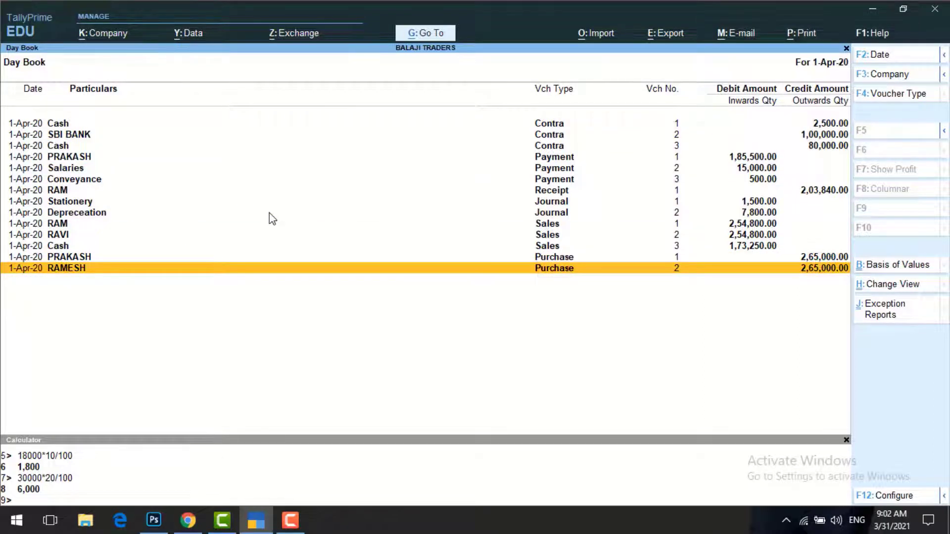
pyautogui.press('Up')
pyautogui.press('Up')
pyautogui.press('Up')
pyautogui.press('Up')
pyautogui.press('Up')
pyautogui.press('Up')
pyautogui.press('Up')
pyautogui.press('Up')
pyautogui.press('Up')
pyautogui.press('Up')
pyautogui.press('Up')
pyautogui.press('Up')
pyautogui.press('Up')
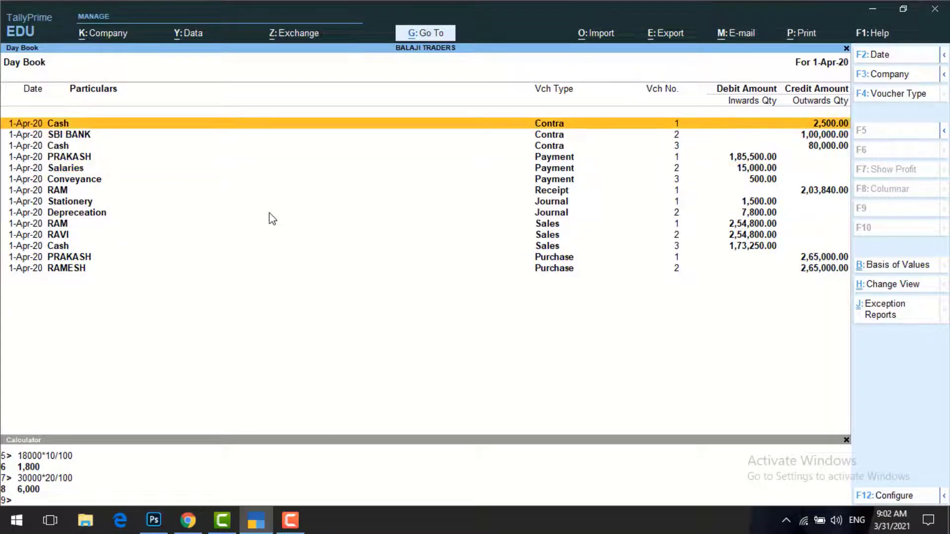
pyautogui.press('Down')
pyautogui.press('Down')
pyautogui.press('Down')
pyautogui.press('Down')
pyautogui.press('Down')
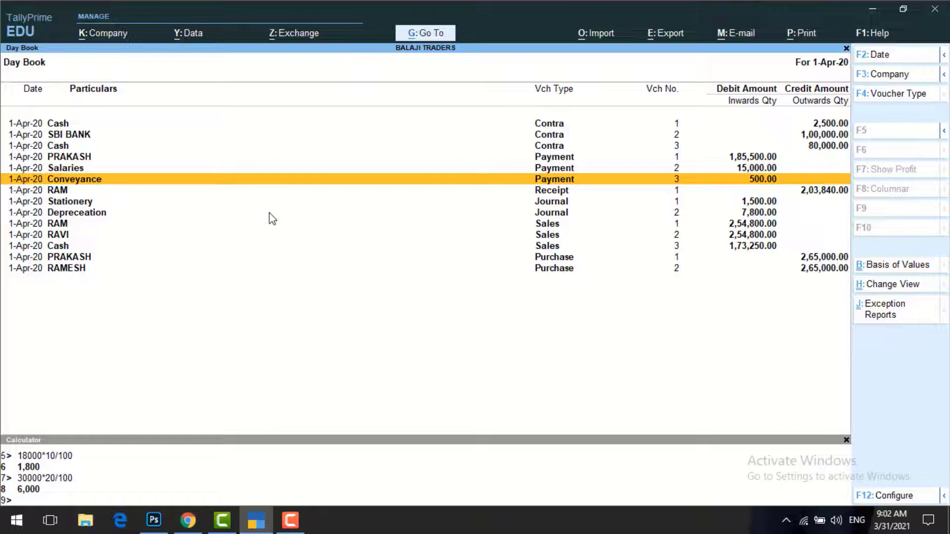
pyautogui.press('Escape')
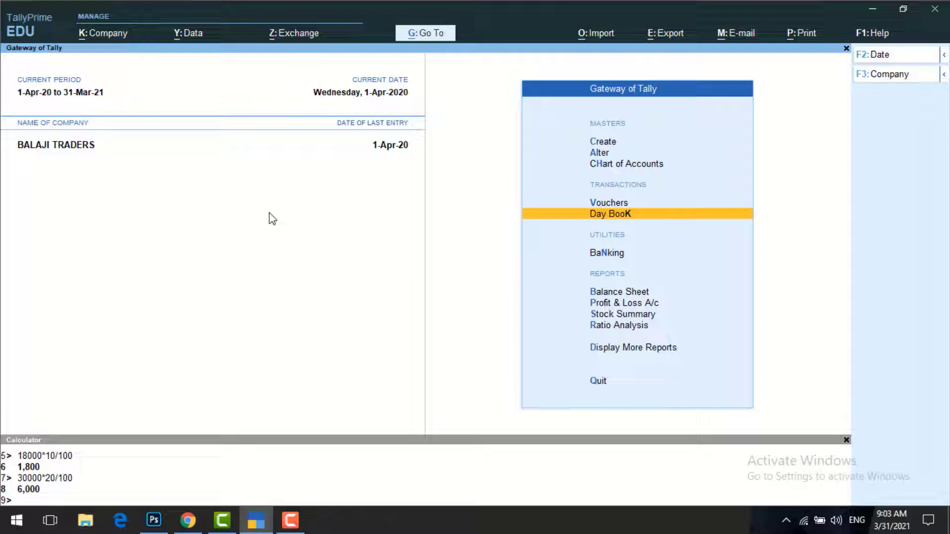
# Open the Stock Summary report for BALAJI TRADERS.
pyautogui.press('Down')
pyautogui.press('Down')
pyautogui.press('Down')
pyautogui.press('Down')
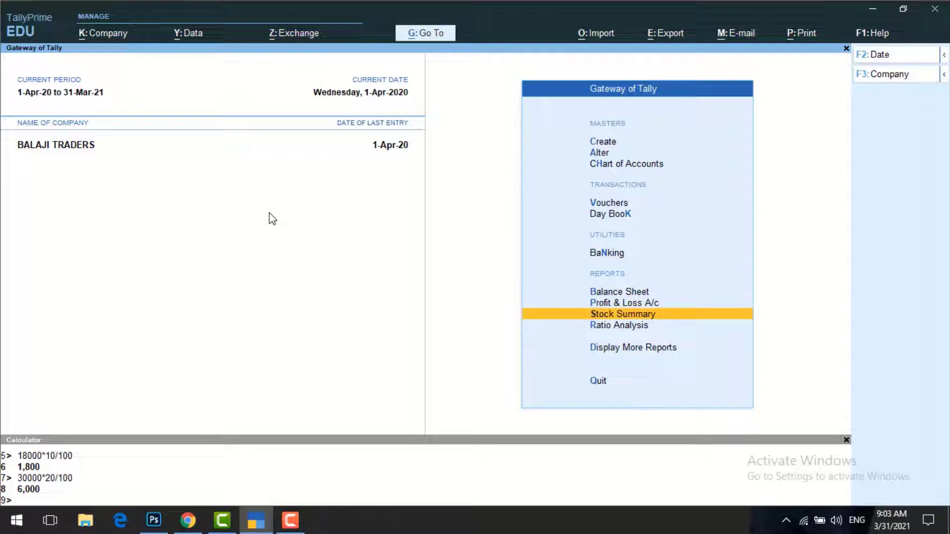
pyautogui.press('Return')
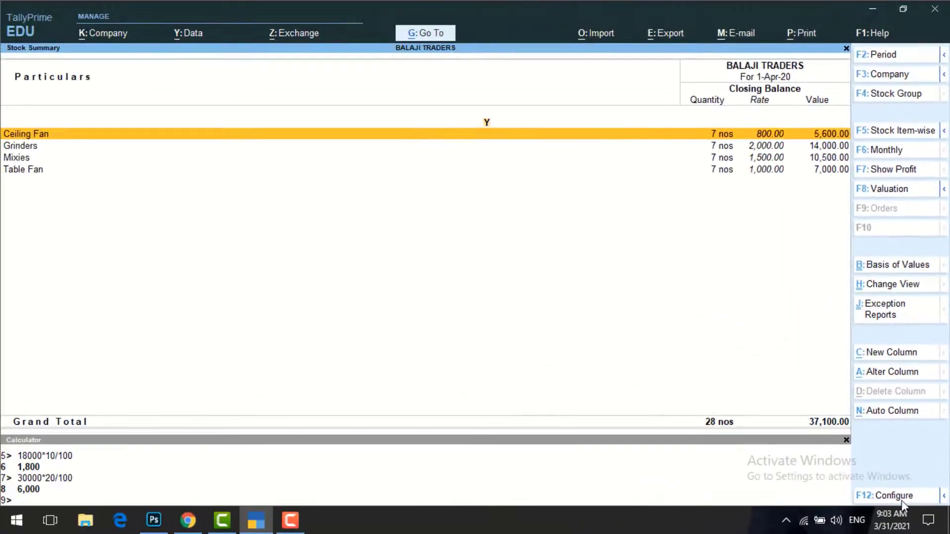
# Configure the Stock Summary to show goods inwards and goods outwards.
pyautogui.click(852, 463)
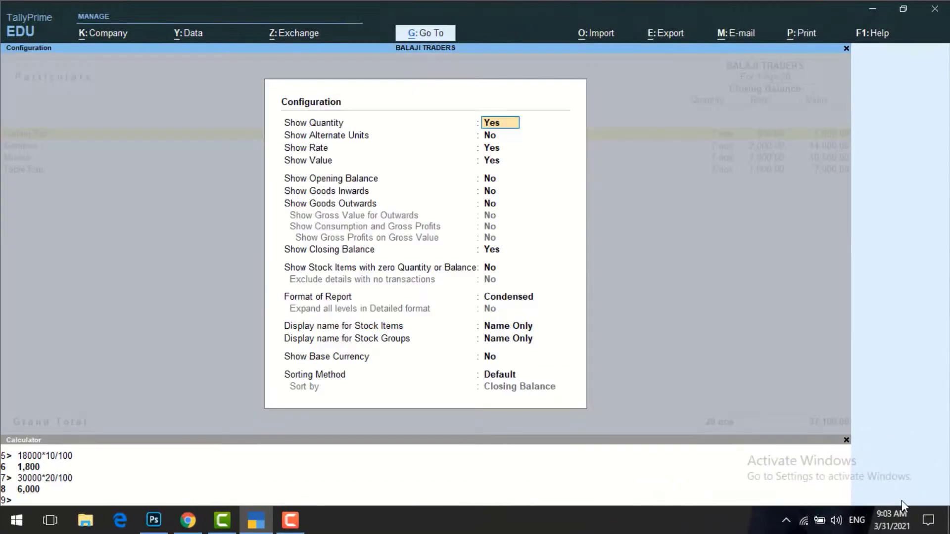
pyautogui.press('Down')
pyautogui.press('Down')
pyautogui.press('Down')
pyautogui.press('Down')
pyautogui.press('Down')
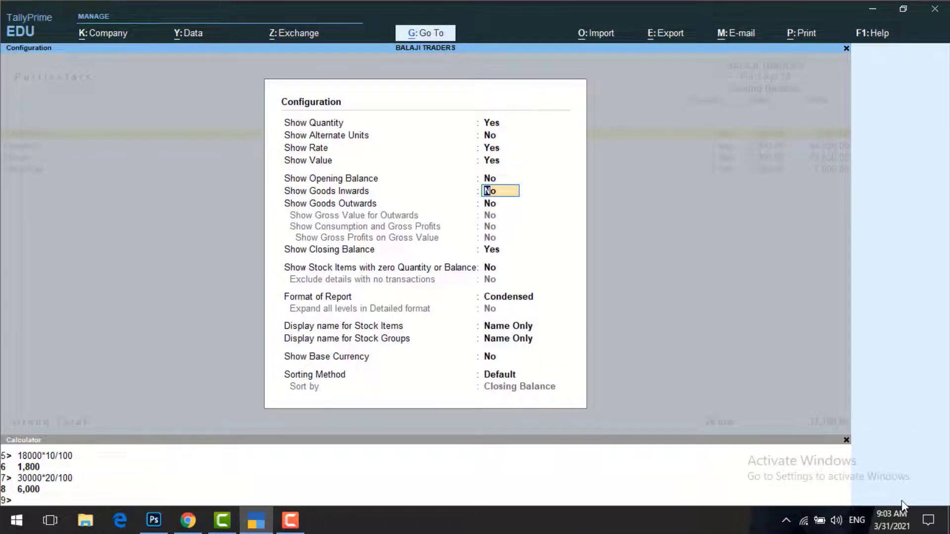
pyautogui.press('y')
pyautogui.press('y')
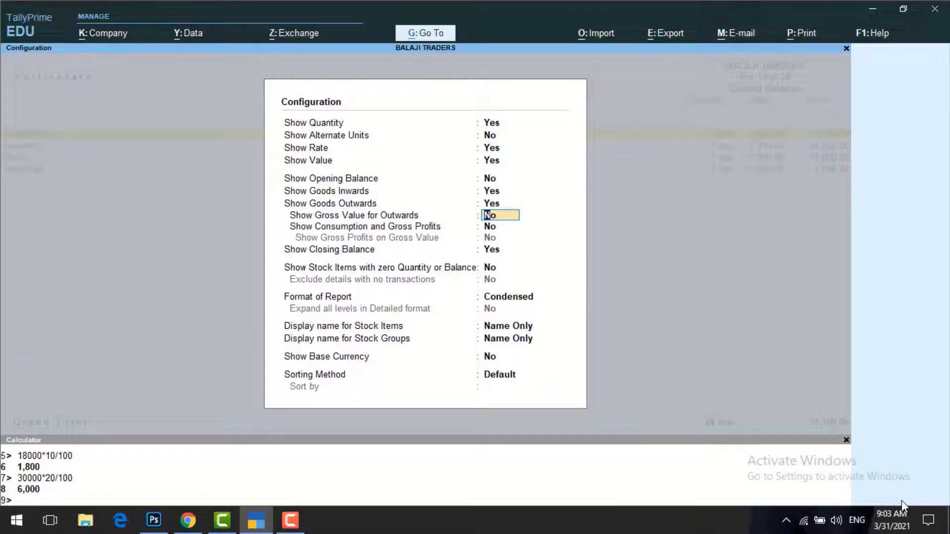
# Set Show Opening Balance to Yes, keep the Condensed format, and apply the Stock Summary configuration.
pyautogui.press('Down')
pyautogui.press('Down')
pyautogui.press('Down')
pyautogui.press('Down')
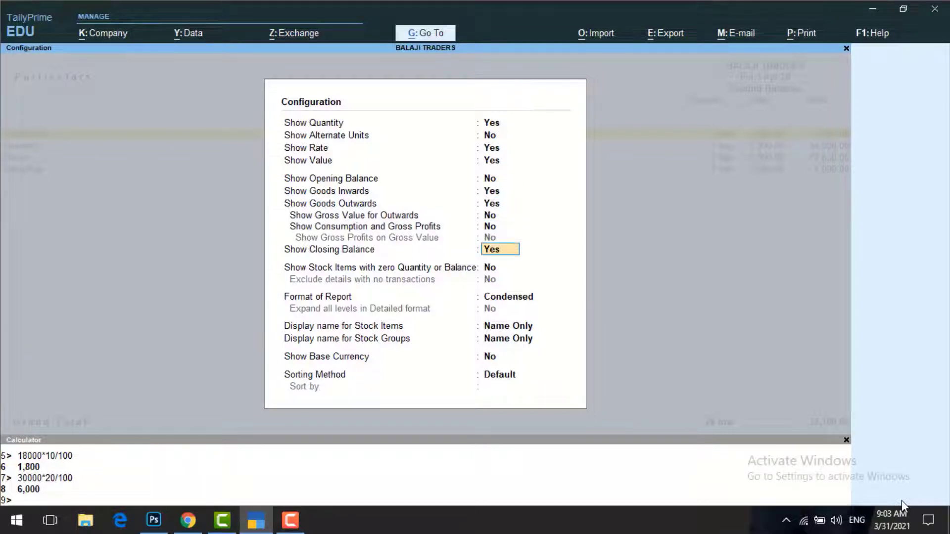
pyautogui.press('Down')
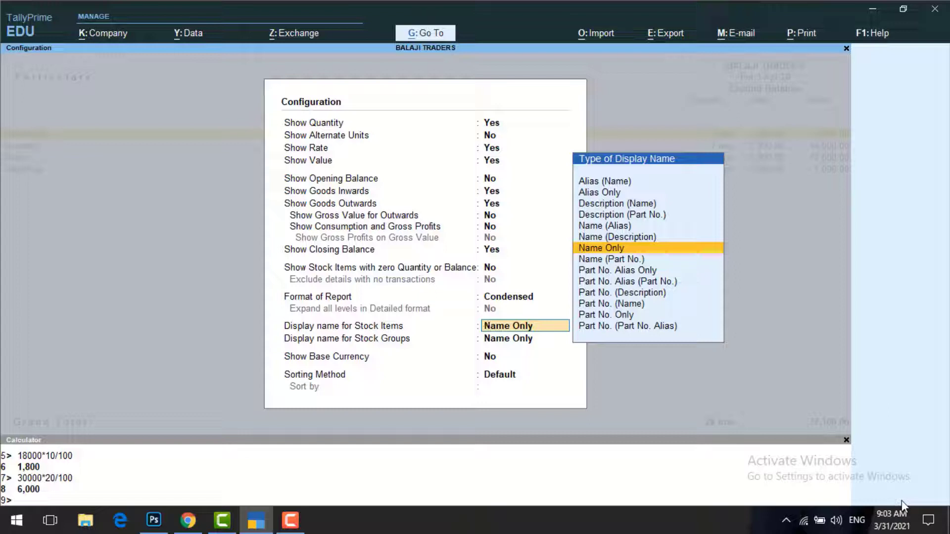
pyautogui.press('Up')
pyautogui.press('Up')
pyautogui.press('Up')
pyautogui.press('Up')
pyautogui.press('Up')
pyautogui.press('Up')
pyautogui.press('Up')
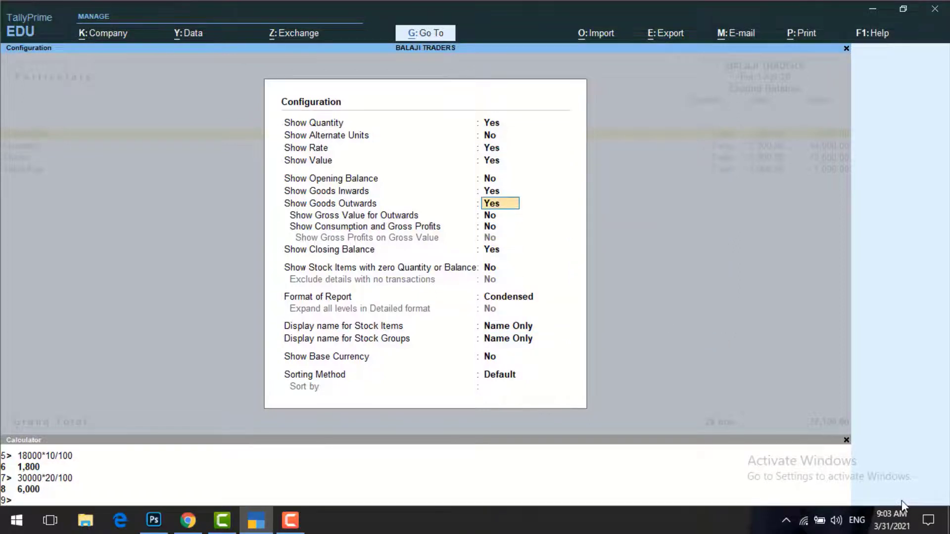
pyautogui.press('Up')
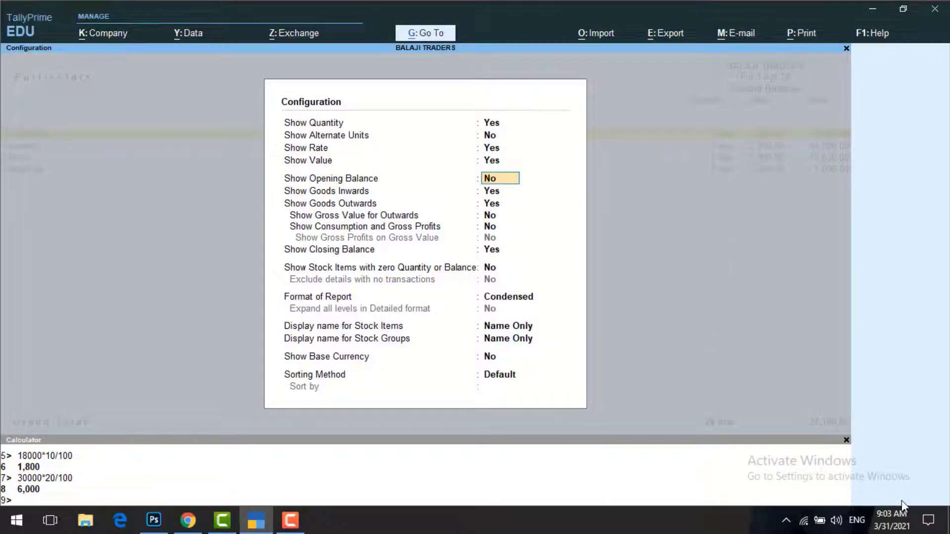
pyautogui.press('y')
pyautogui.press('Down')
pyautogui.press('Down')
pyautogui.press('Down')
pyautogui.press('Down')
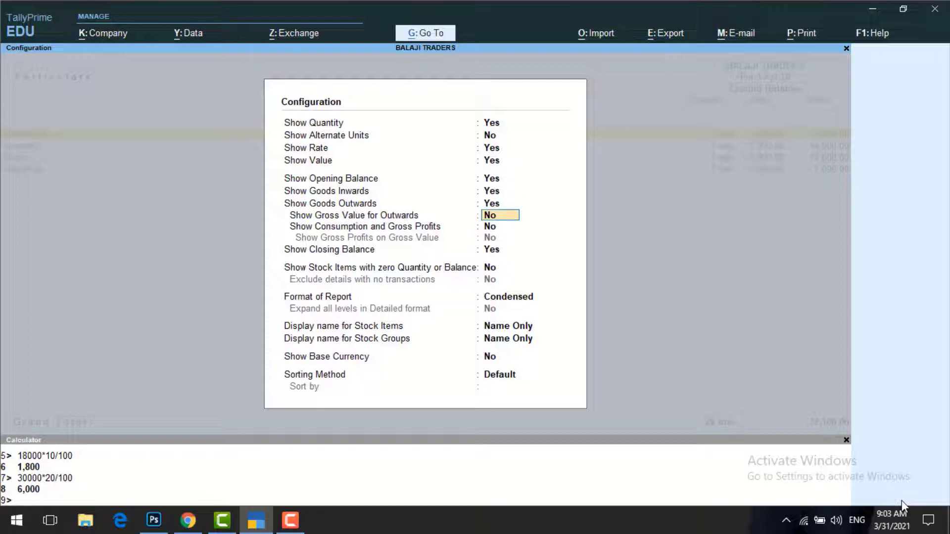
pyautogui.press('Down')
pyautogui.press('Down')
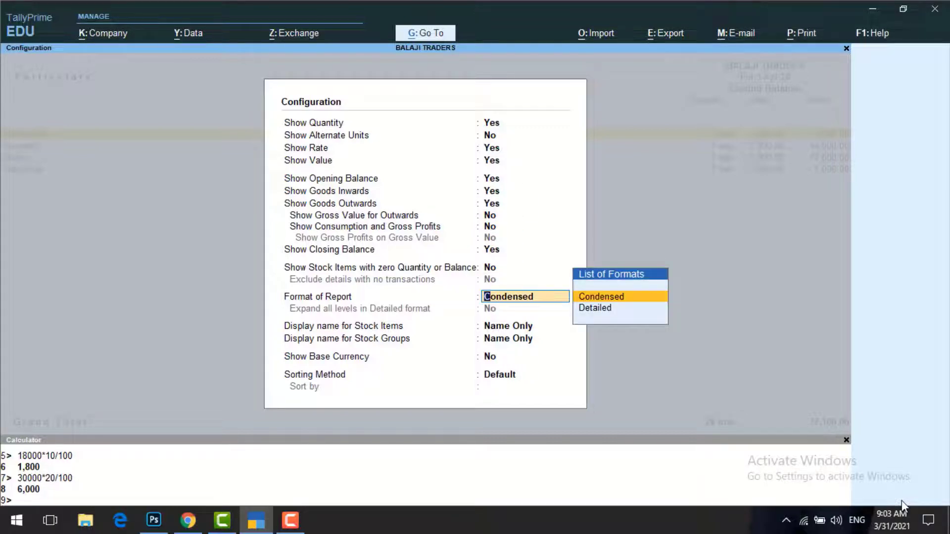
pyautogui.press('Return')
pyautogui.press('Return')
pyautogui.press('Return')
pyautogui.press('Return')
pyautogui.press('Return')
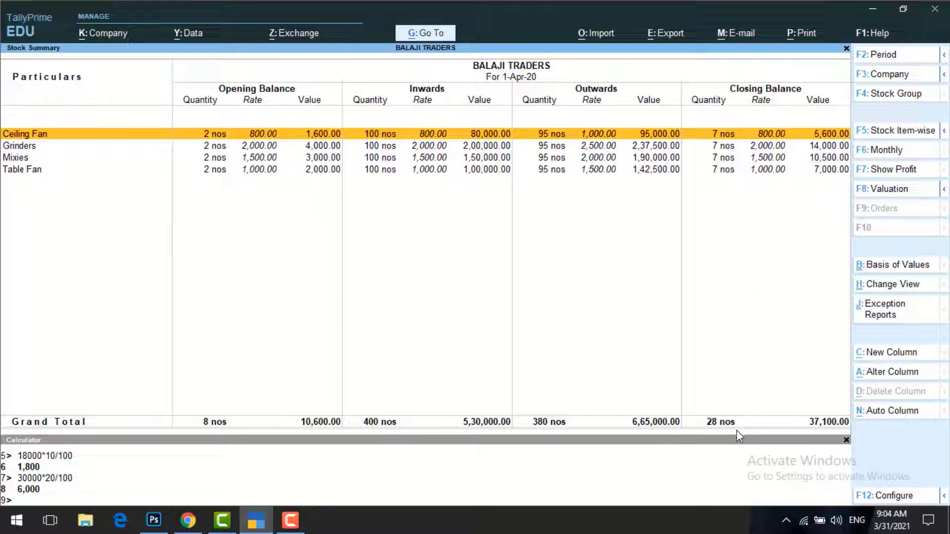
# Close the calculator pane and start an export of the current Stock Summary report.
pyautogui.click(846, 440)
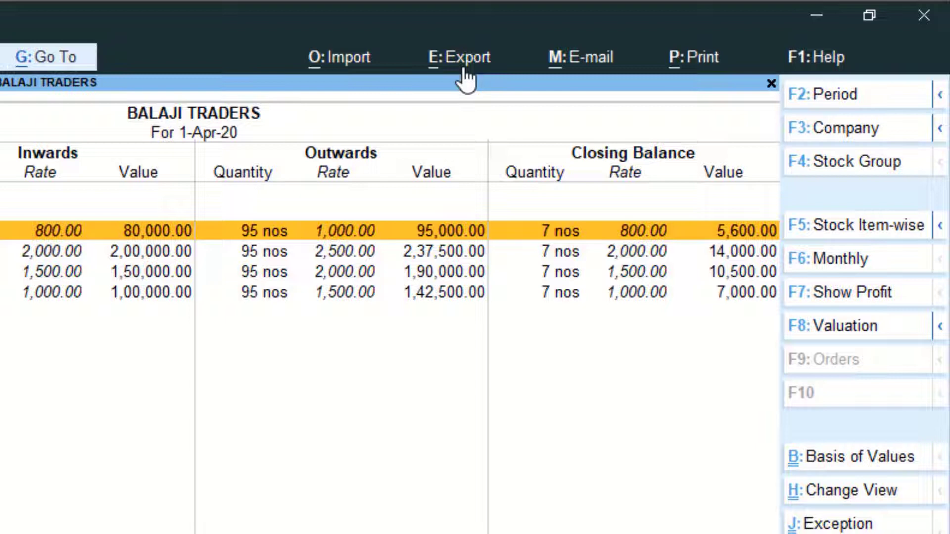
pyautogui.click(668, 39)
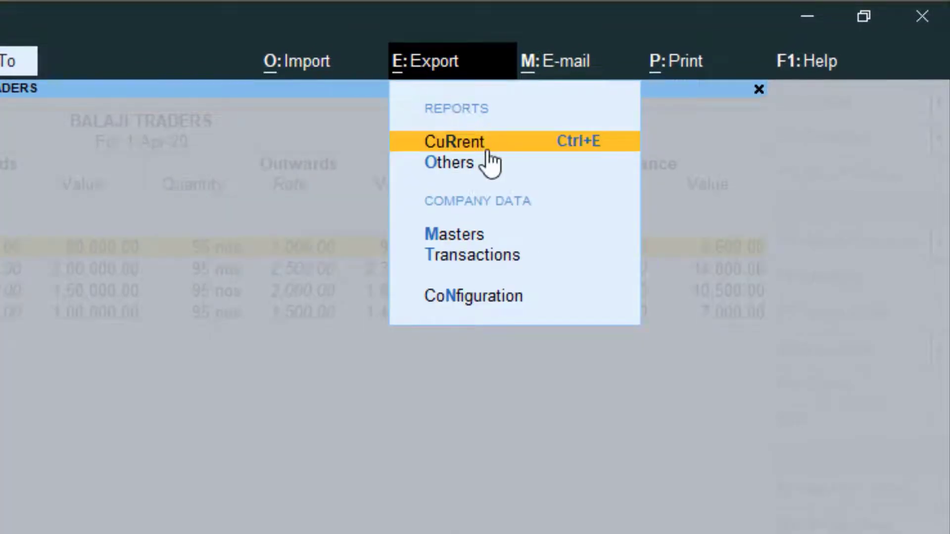
pyautogui.click(488, 148)
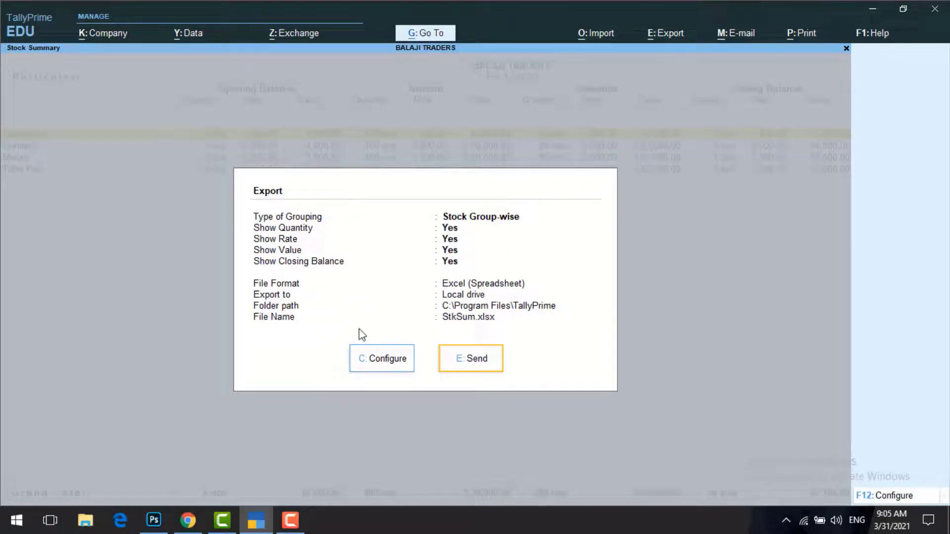
# In the export configuration, review the available file formats and choose Excel (Spreadsheet).
pyautogui.click(396, 367)
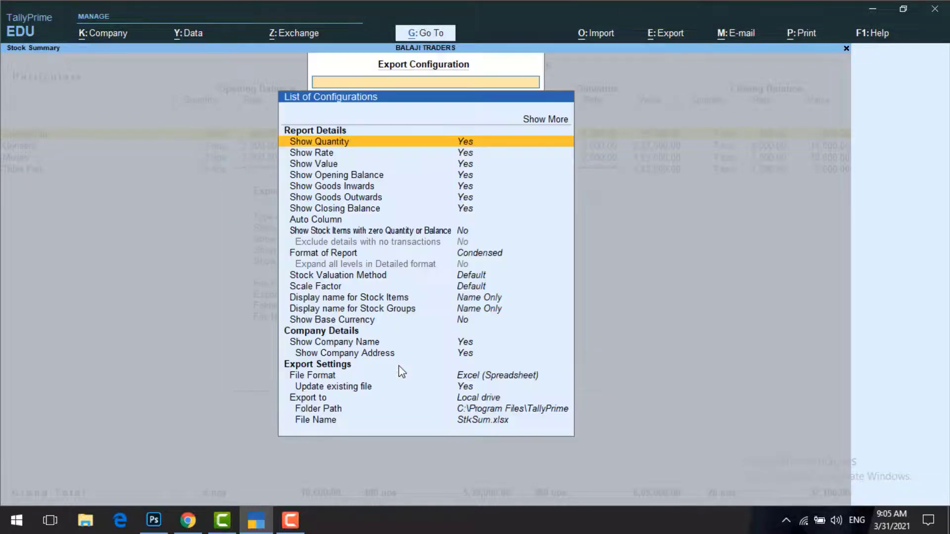
pyautogui.press('Down')
pyautogui.press('Down')
pyautogui.press('Down')
pyautogui.press('Down')
pyautogui.press('Down')
pyautogui.press('Down')
pyautogui.press('Down')
pyautogui.press('Down')
pyautogui.press('Down')
pyautogui.press('Down')
pyautogui.press('Down')
pyautogui.press('Down')
pyautogui.press('Down')
pyautogui.press('Down')
pyautogui.press('Down')
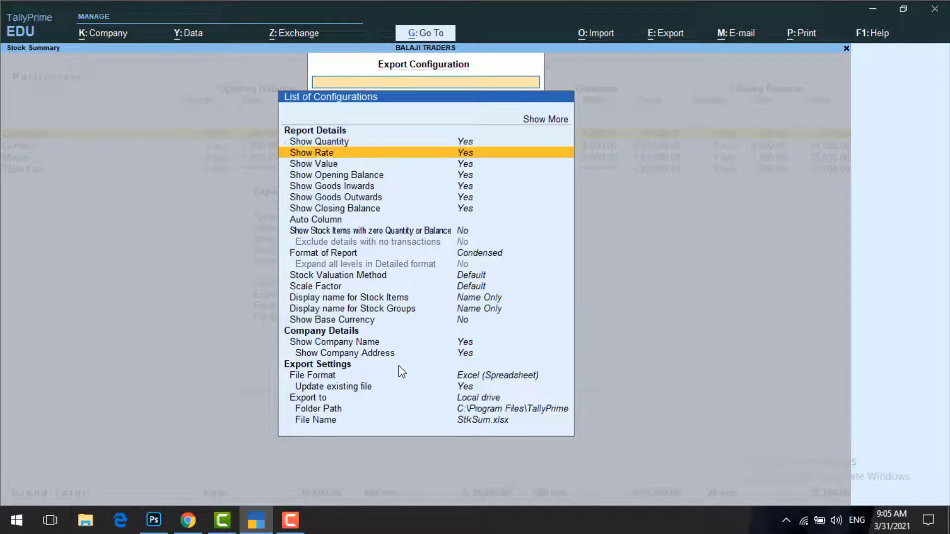
pyautogui.press('Down')
pyautogui.press('Down')
pyautogui.press('Down')
pyautogui.press('Down')
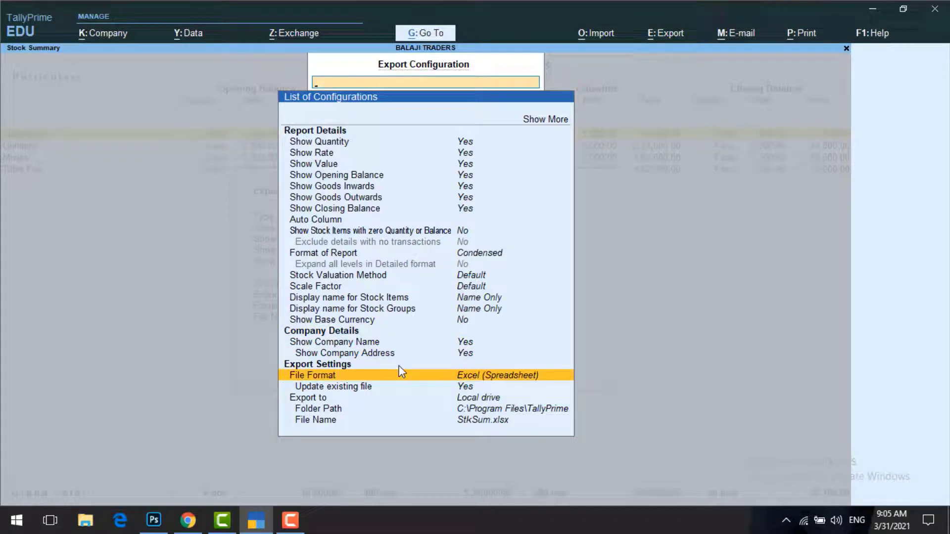
pyautogui.press('Return')
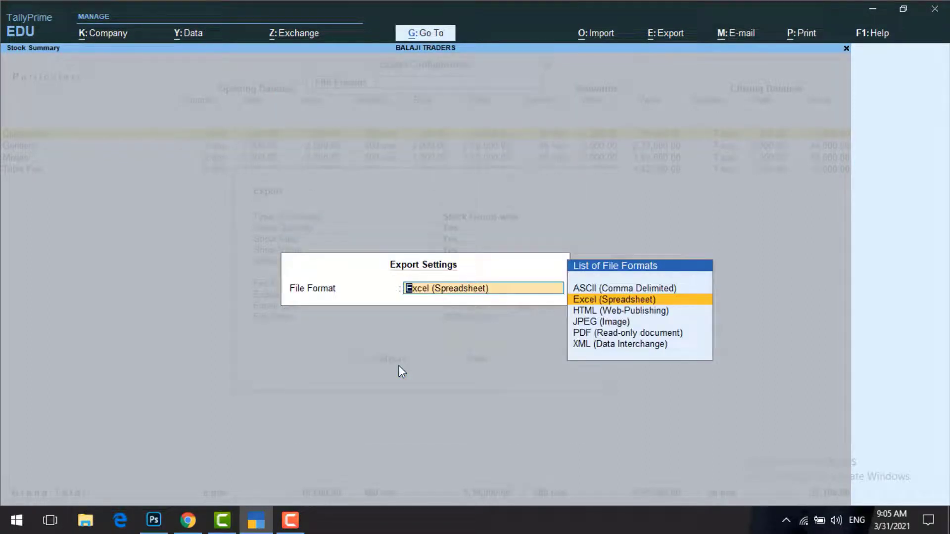
pyautogui.press('Down')
pyautogui.press('Down')
pyautogui.press('Down')
pyautogui.press('Down')
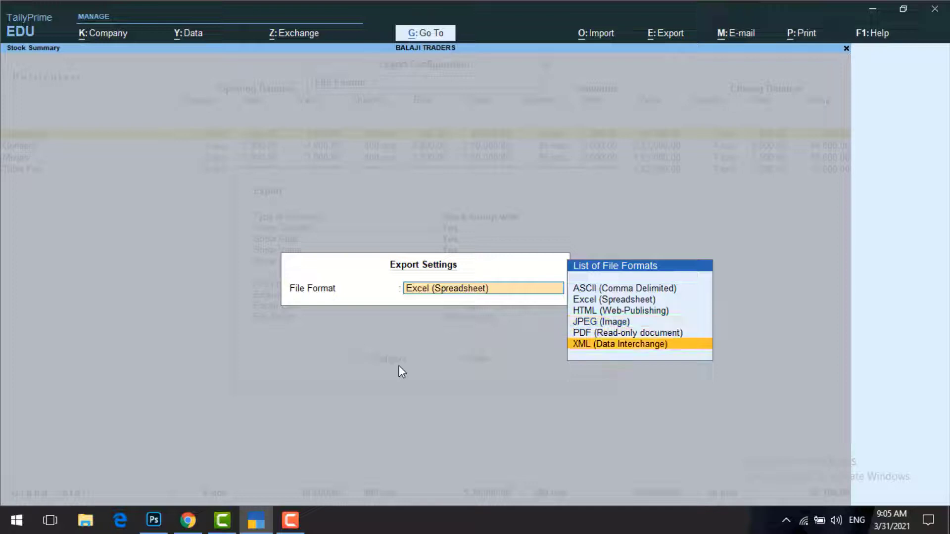
pyautogui.press('Up')
pyautogui.press('Up')
pyautogui.press('Up')
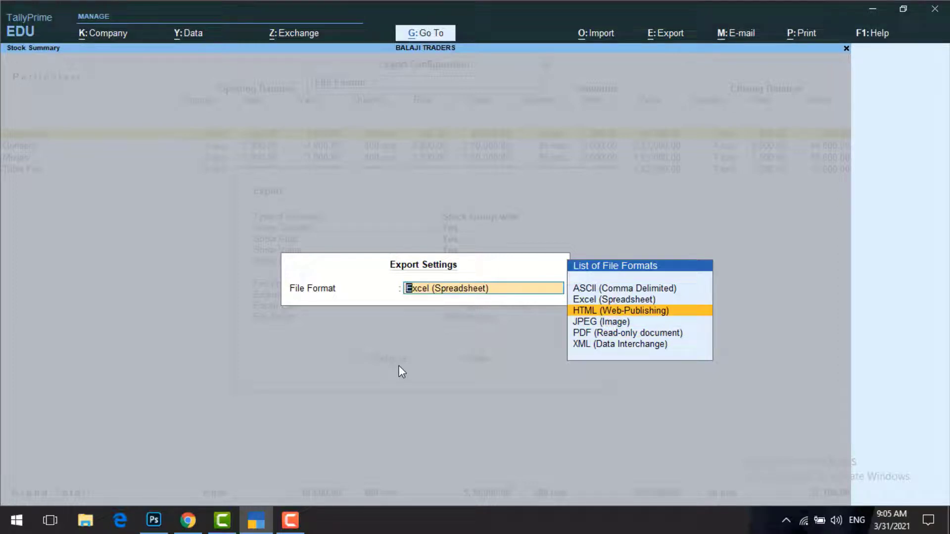
pyautogui.press('Up')
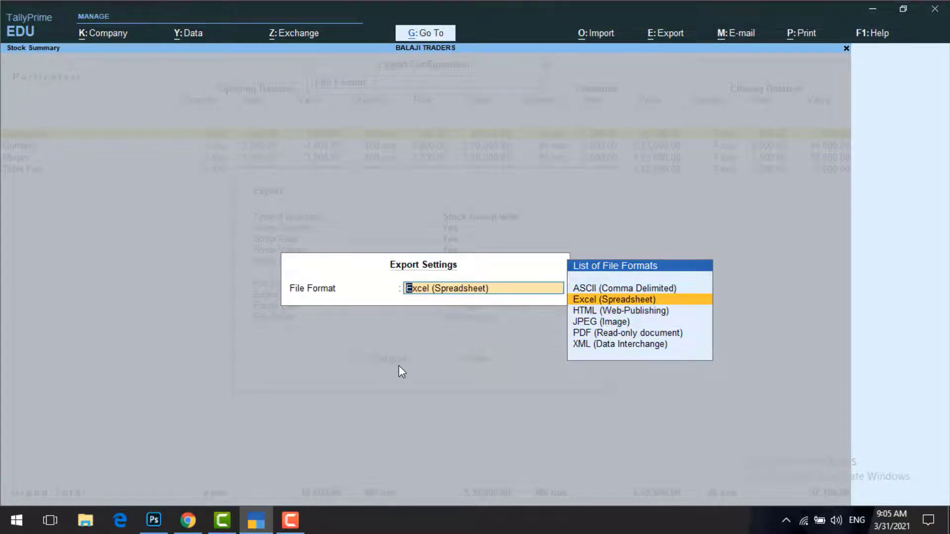
pyautogui.press('Return')
# Replace the export file name with the presenter's first name in capitals and accept the export configuration.
pyautogui.press('Down')
pyautogui.press('Down')
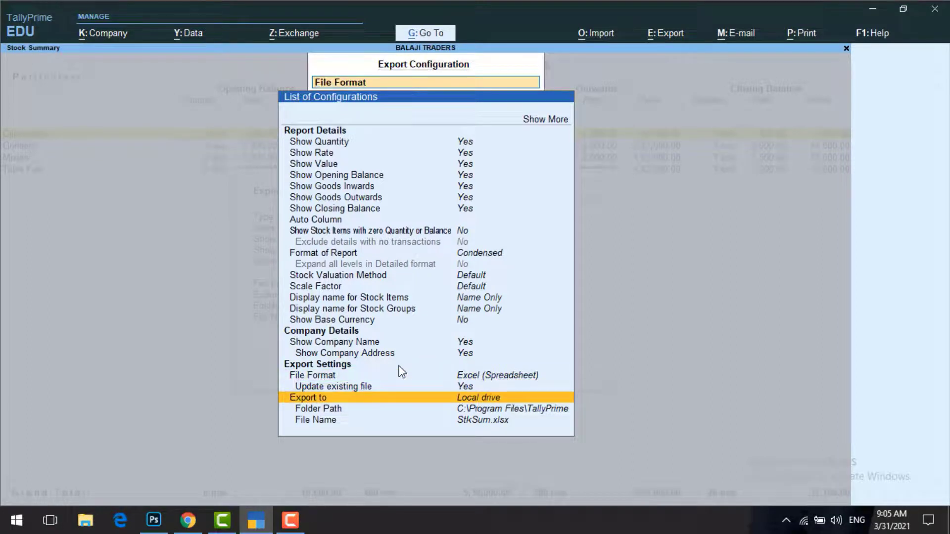
pyautogui.press('Down')
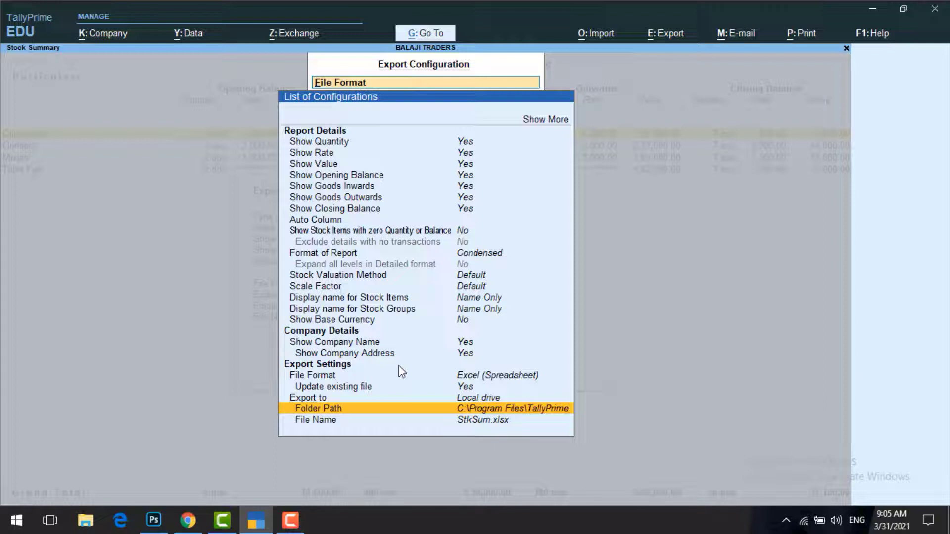
pyautogui.press('Down')
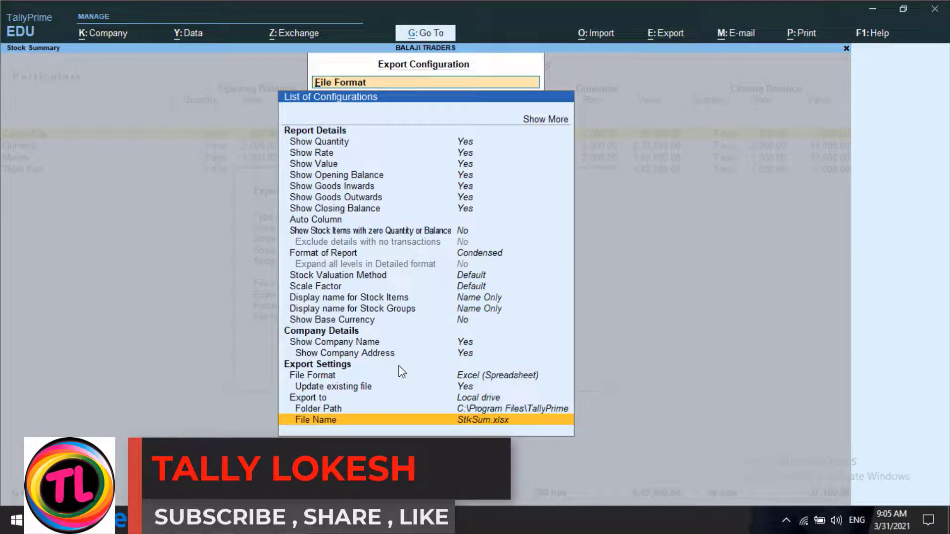
pyautogui.press('Return')
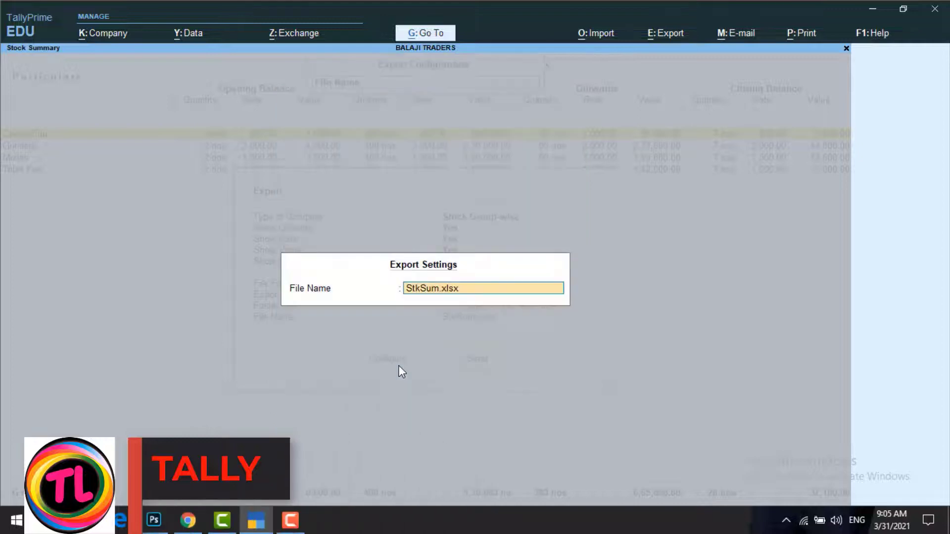
pyautogui.press('BackSpace')
pyautogui.write('LOKESH')
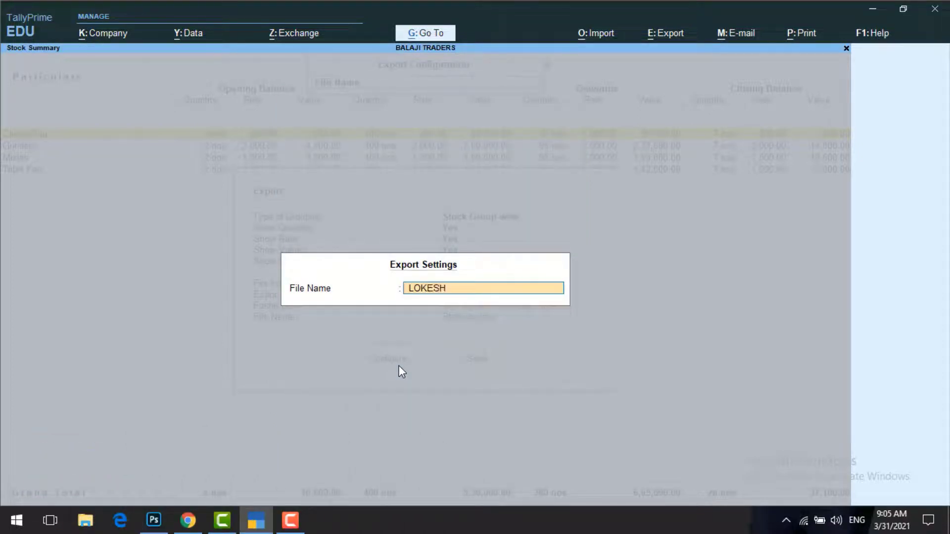
pyautogui.press('Return')
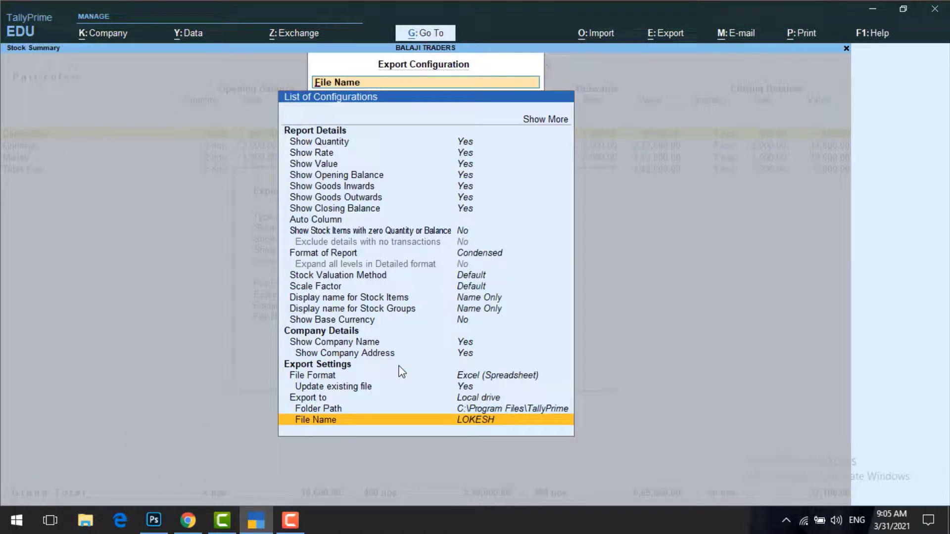
pyautogui.hotkey('ctrl', 'a')
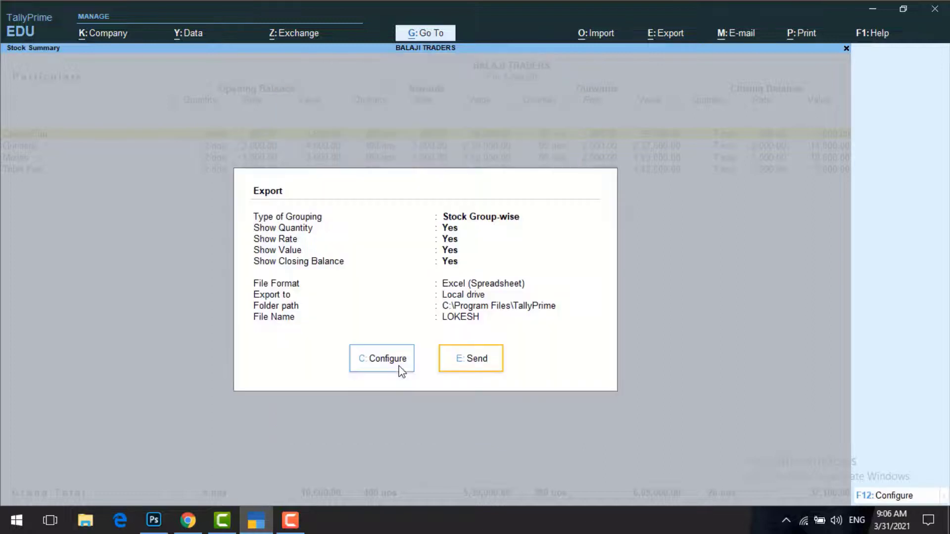
# Send the Stock Summary export, open the resulting workbook in Excel despite the format mismatch, and dismiss the Office activation wizard.
pyautogui.click(489, 364)
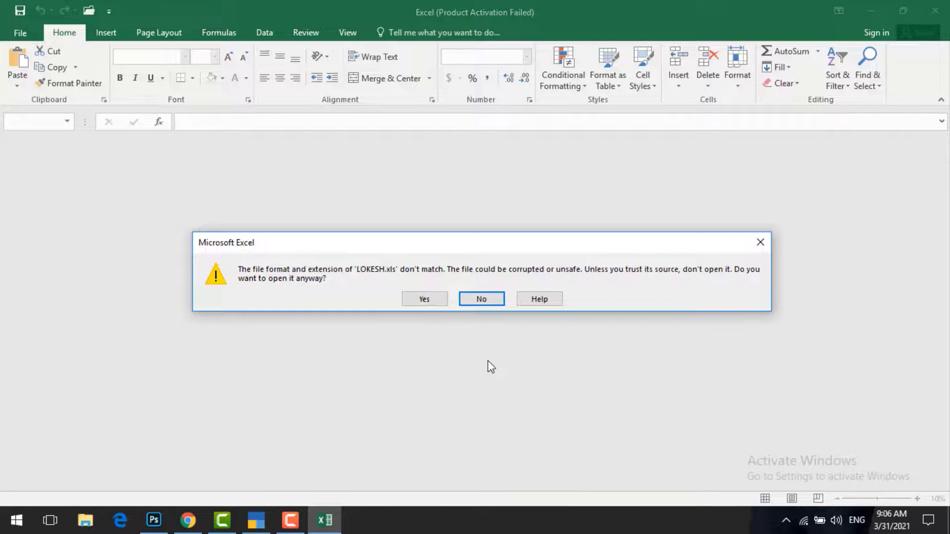
pyautogui.click(434, 299)
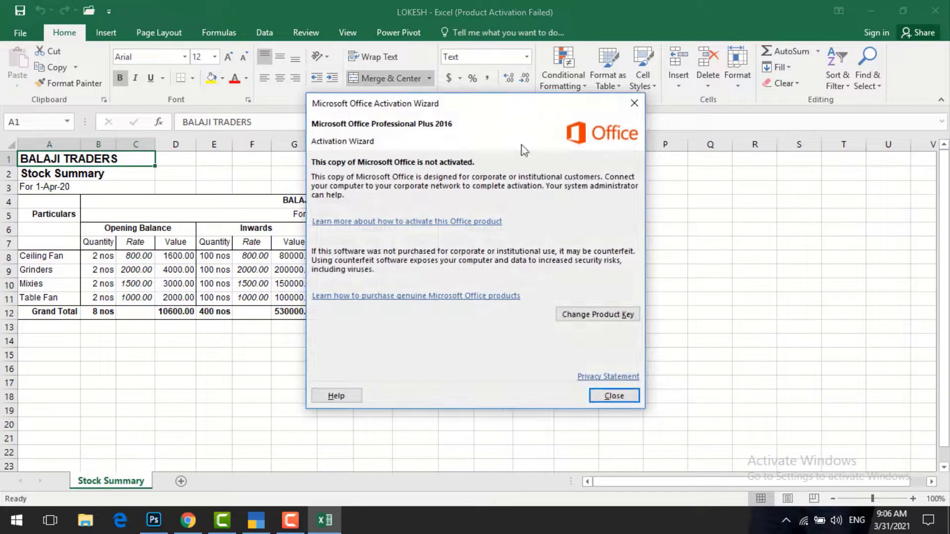
pyautogui.click(635, 105)
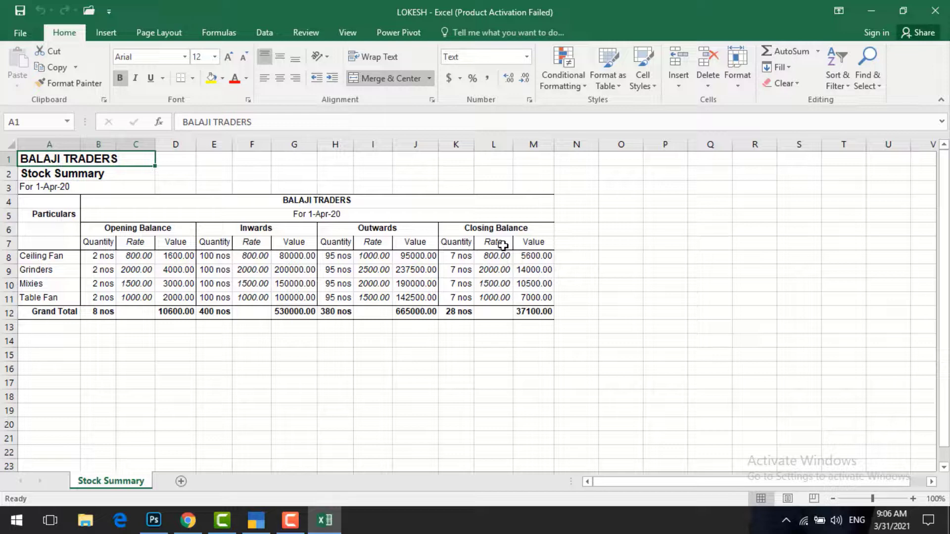
# Save the exported Stock Summary workbook under its existing file name and location.
pyautogui.click(24, 34)
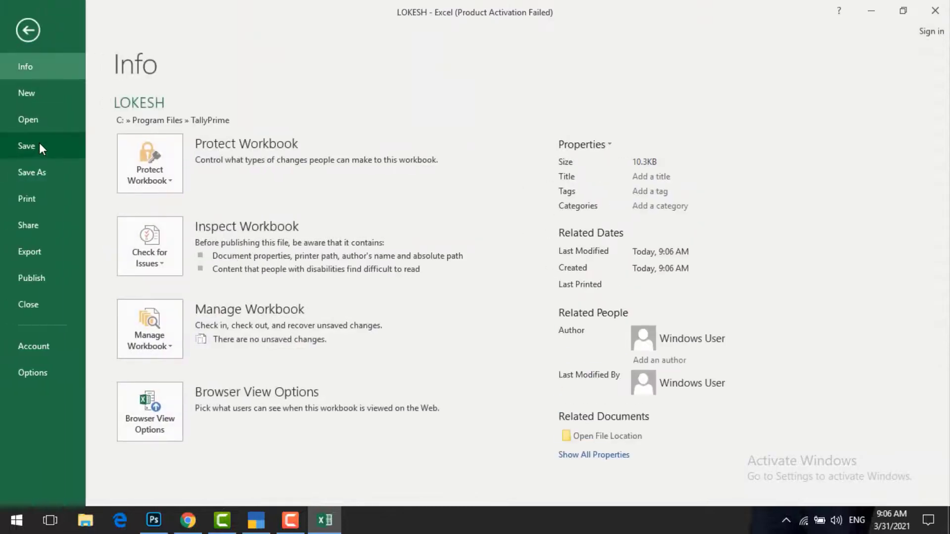
pyautogui.click(39, 147)
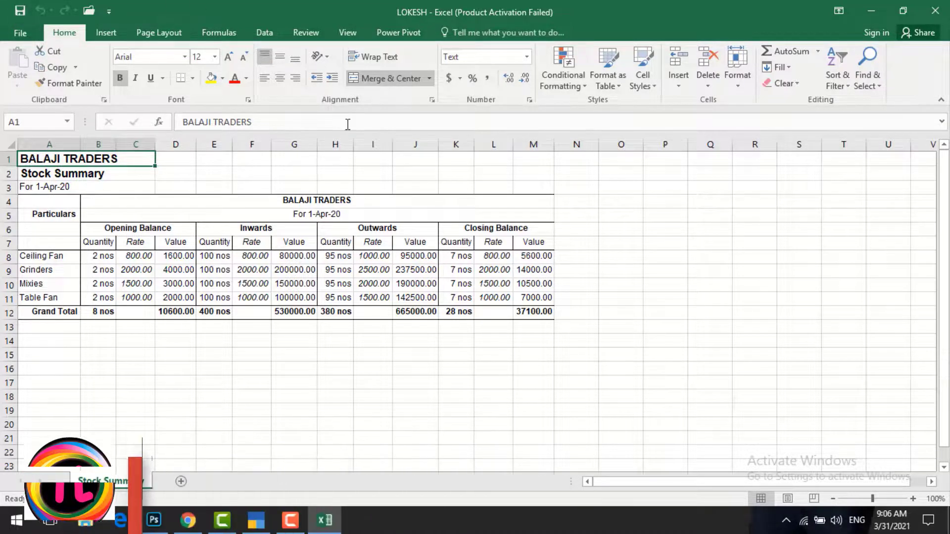
# Switch back to TallyPrime and leave the Stock Summary report for the Gateway of Tally.
pyautogui.click(256, 529)
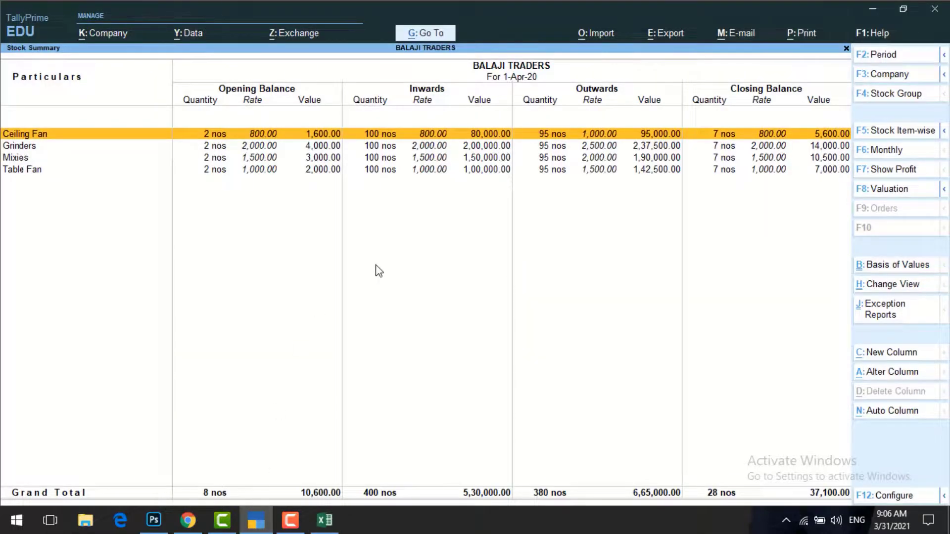
pyautogui.press('Escape')
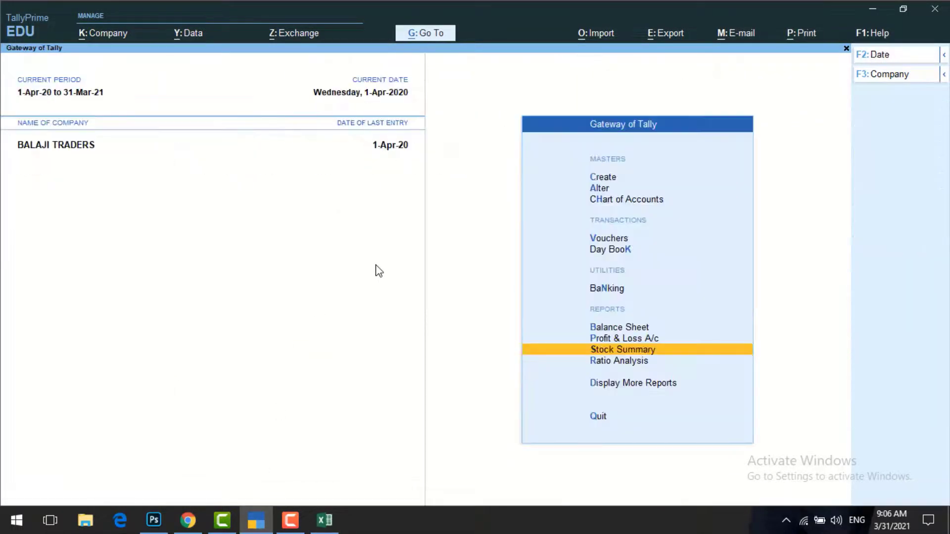